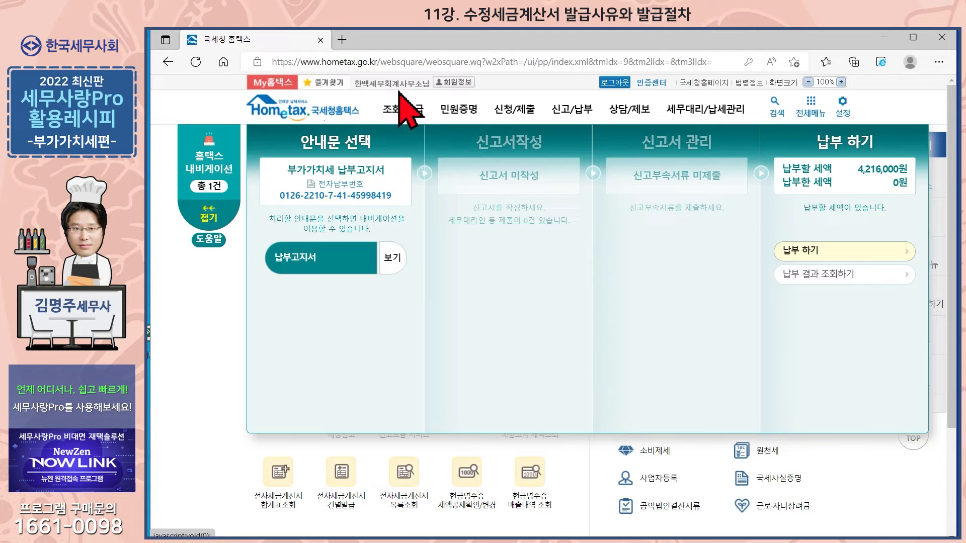
# Open the 수정발급 (amended issuance) page for electronic tax invoices and dismiss the guide window and the issuing-certificate notice
pyautogui.moveTo(415, 112)
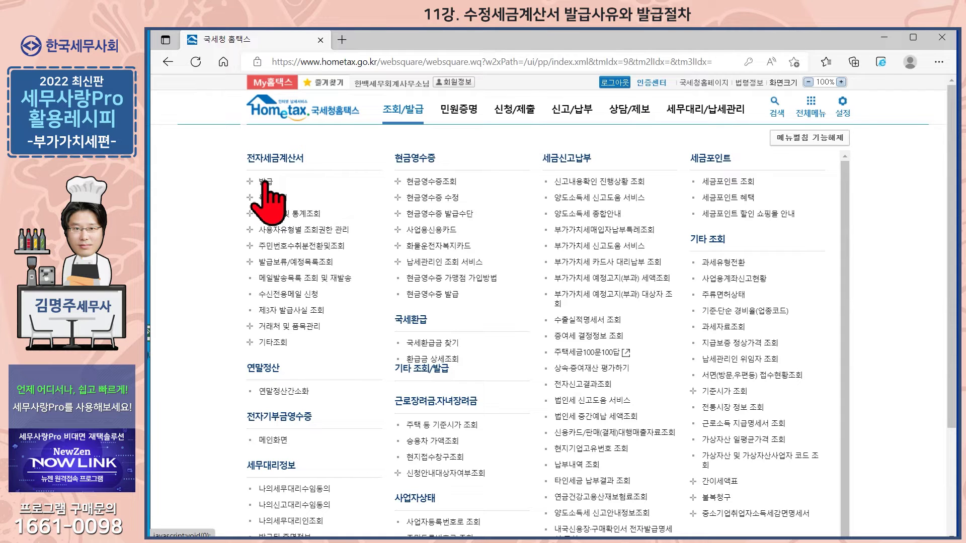
pyautogui.click(265, 182)
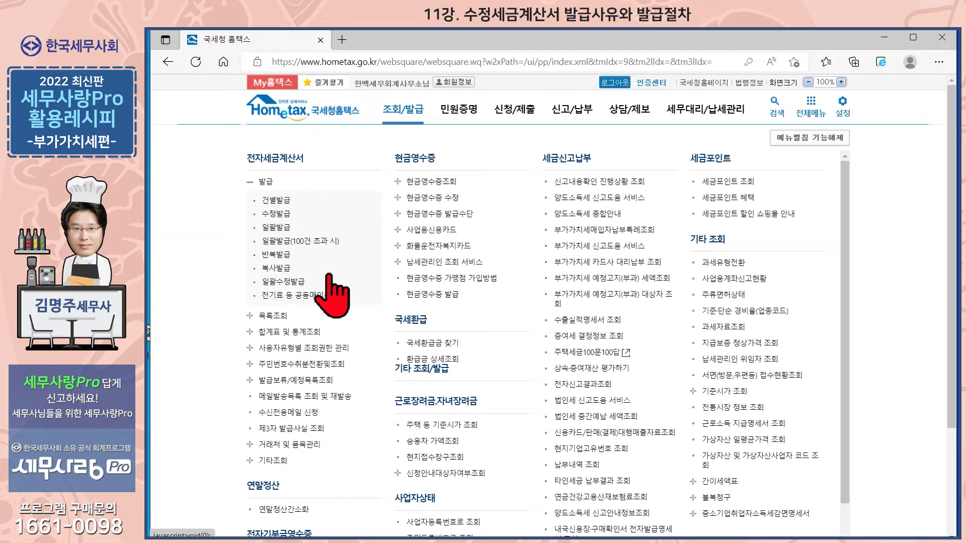
pyautogui.moveTo(724, 114)
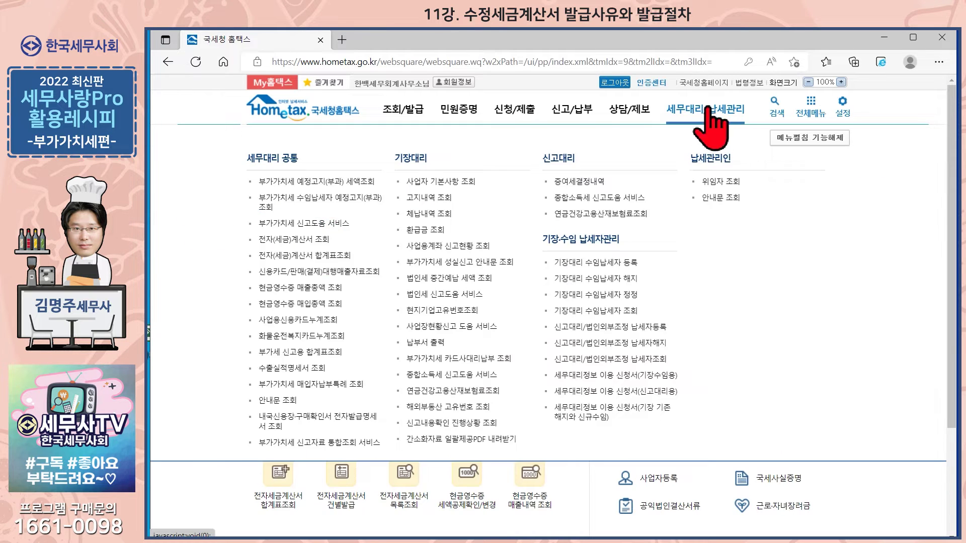
pyautogui.moveTo(482, 116)
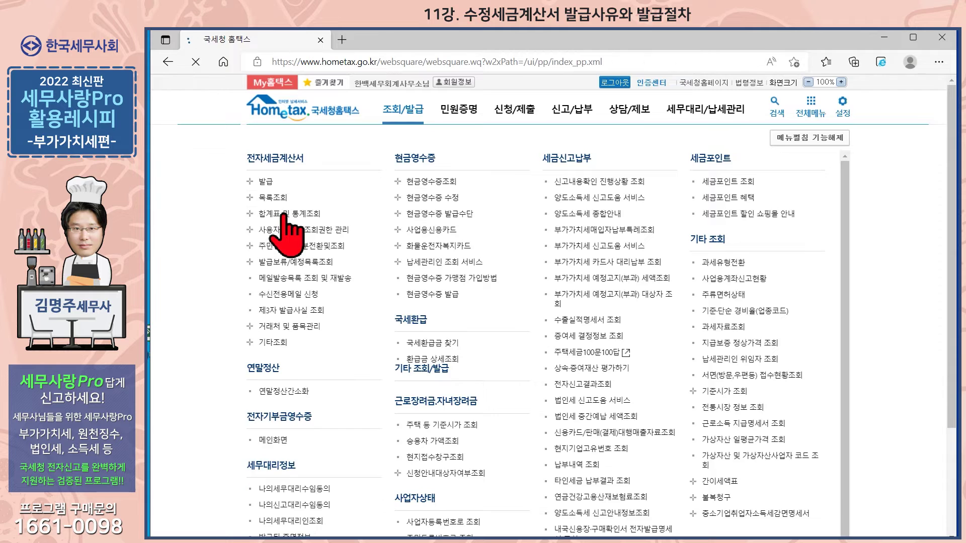
pyautogui.click(281, 214)
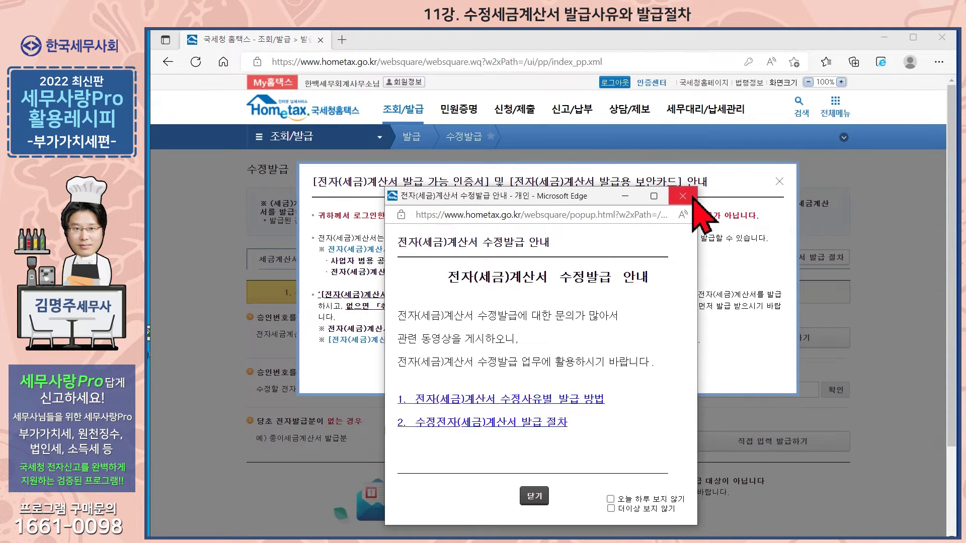
pyautogui.click(682, 196)
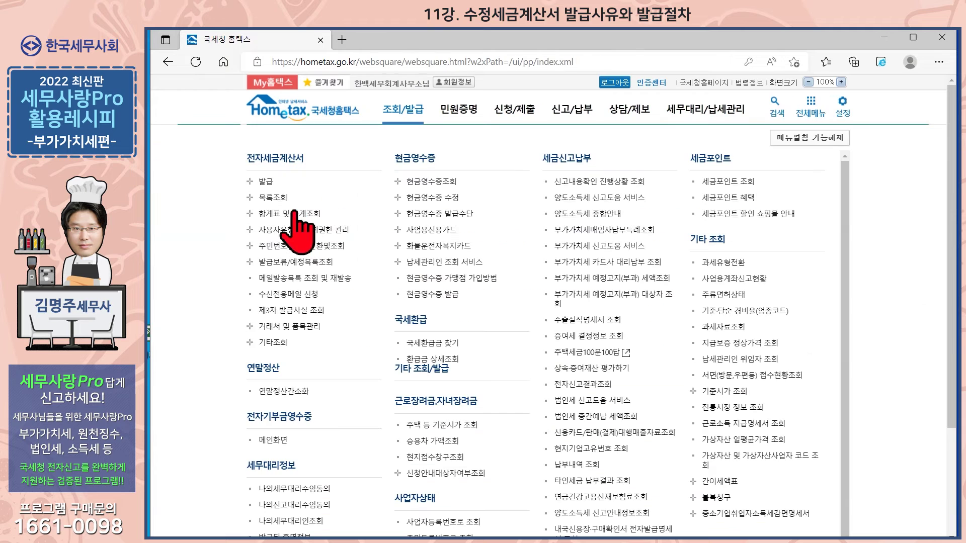
pyautogui.click(264, 181)
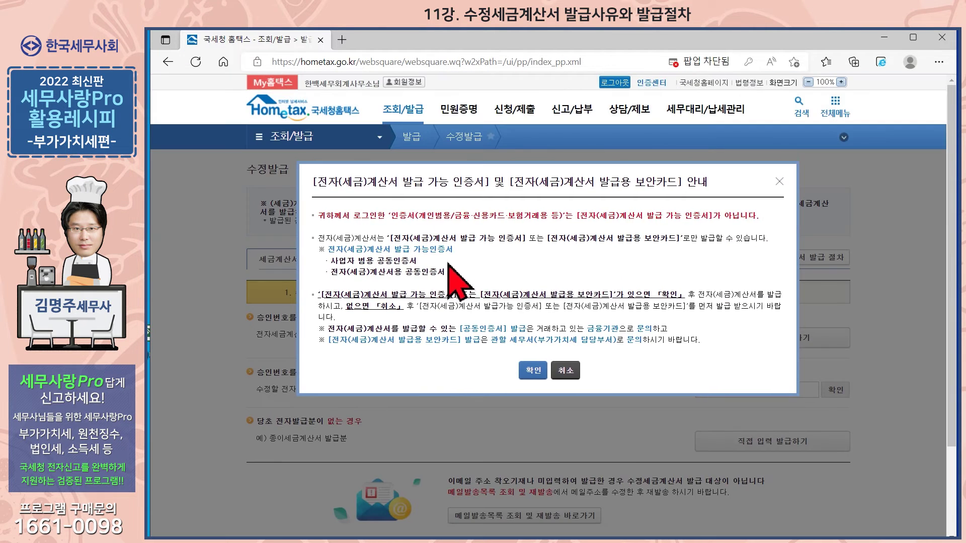
pyautogui.click(469, 370)
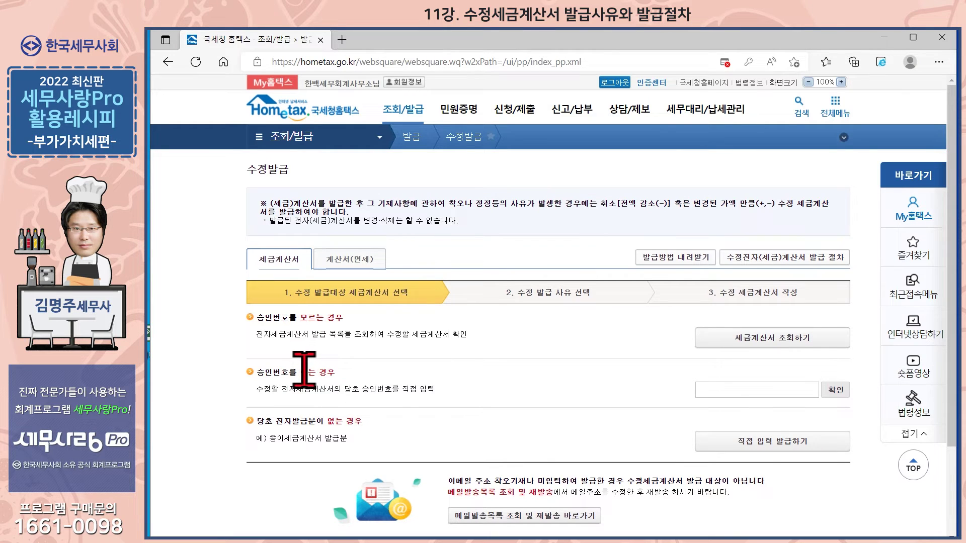
# Open the tax invoice lookup for the case where the approval number is unknown
pyautogui.scroll(-1, 279, 354)
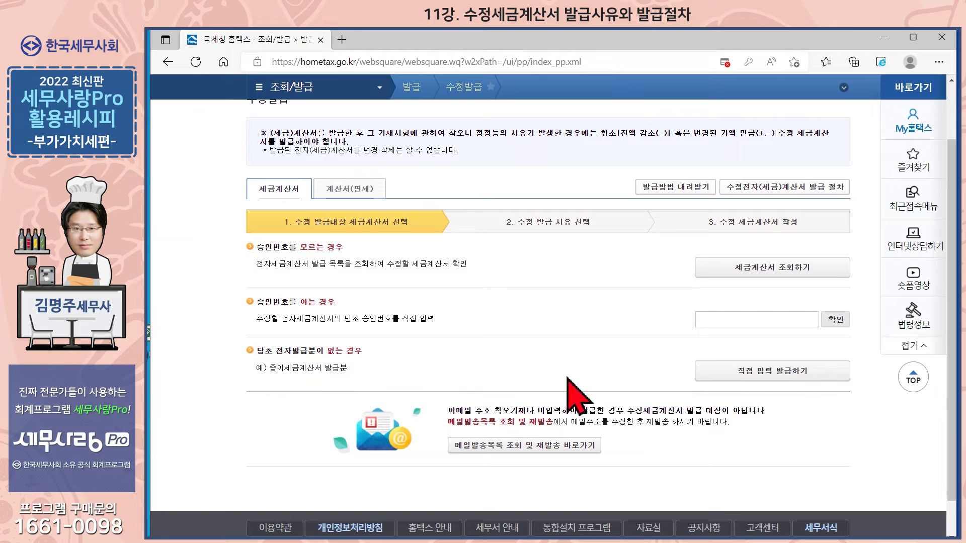
pyautogui.scroll(2, 274, 358)
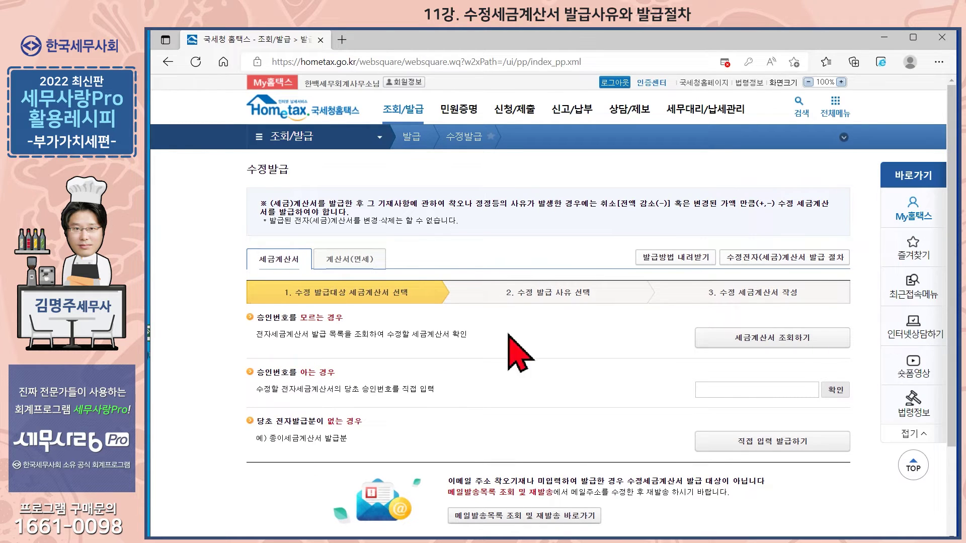
pyautogui.click(783, 341)
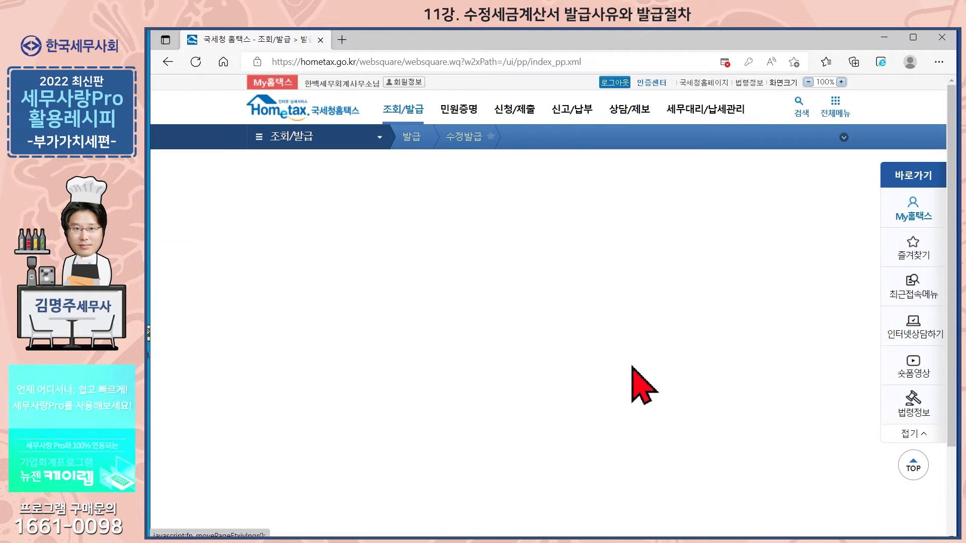
# Set both the start and end dates of the lookup period to 2022-06-30
pyautogui.scroll(-1, 450, 295)
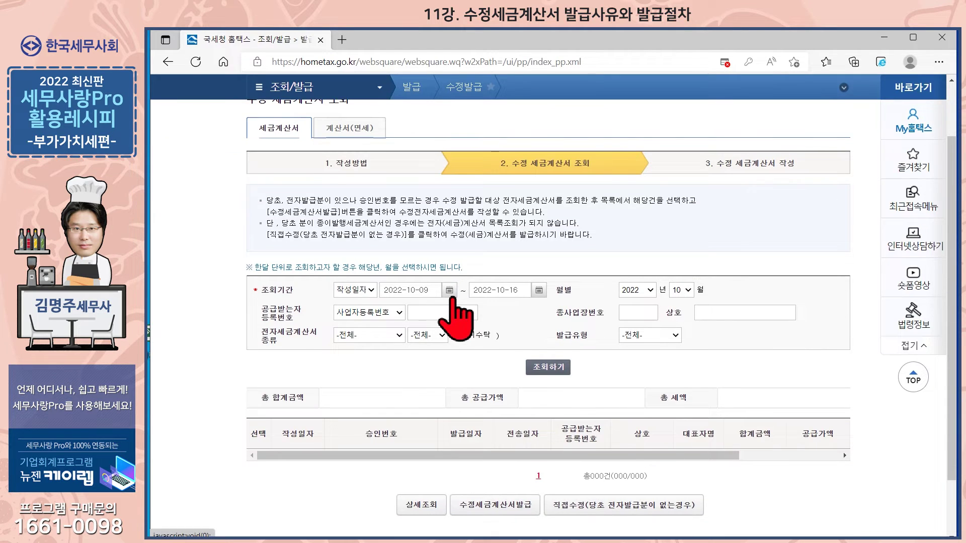
pyautogui.click(449, 291)
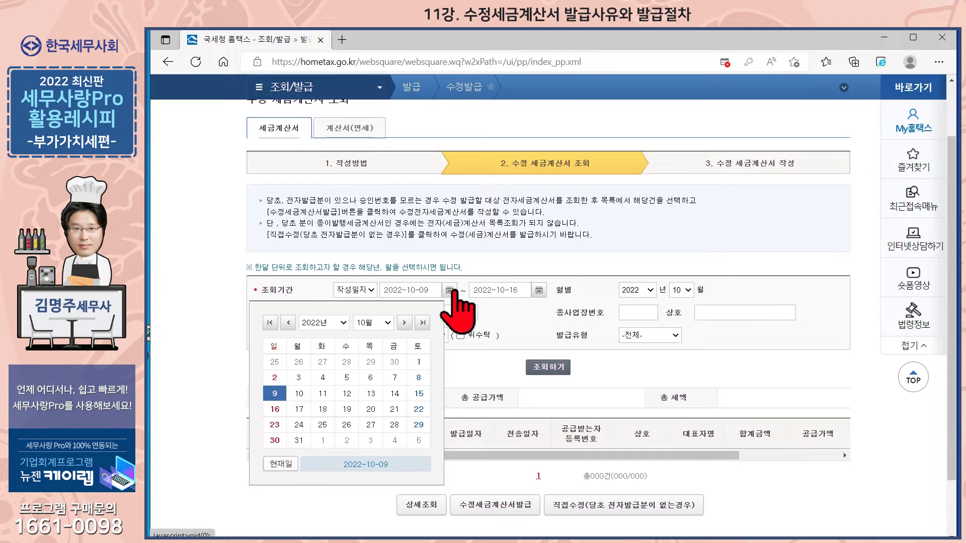
pyautogui.click(383, 324)
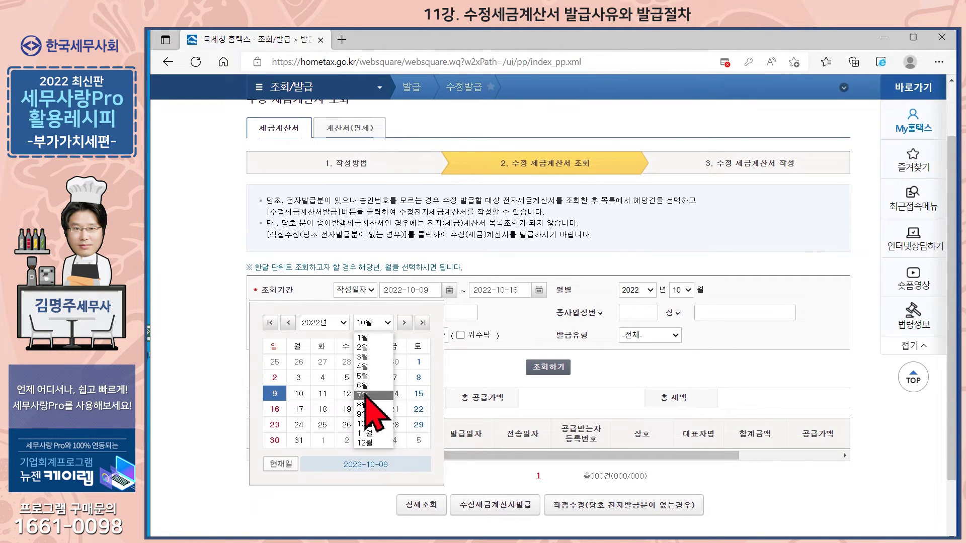
pyautogui.click(367, 386)
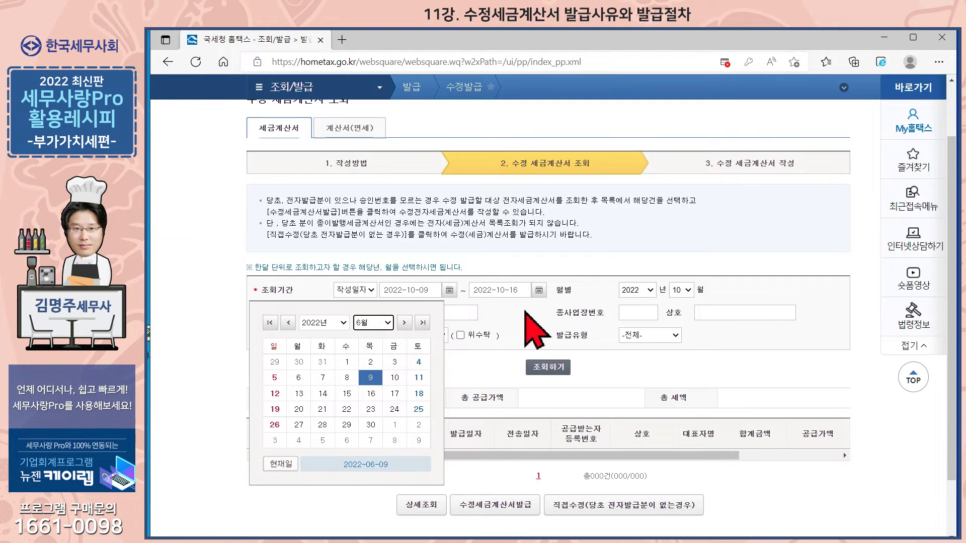
pyautogui.click(371, 424)
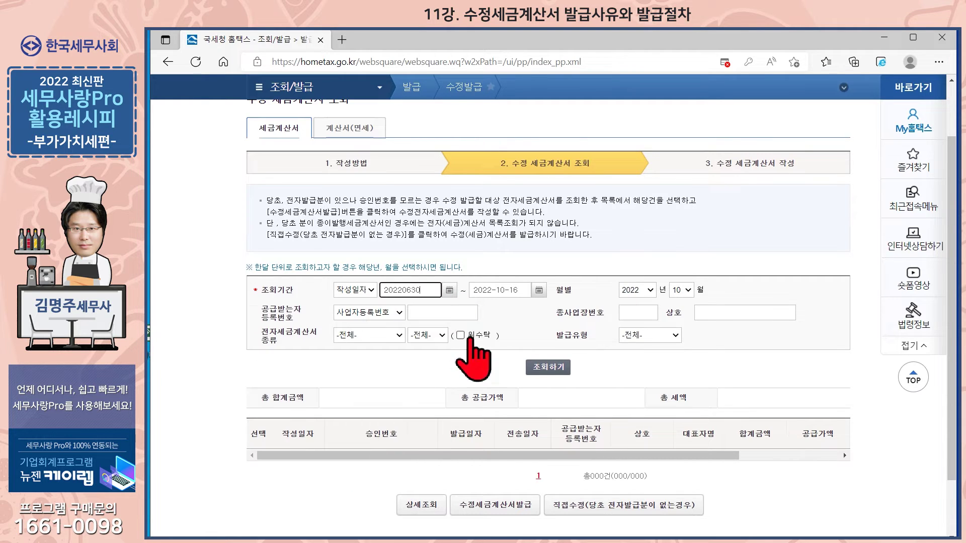
pyautogui.click(539, 290)
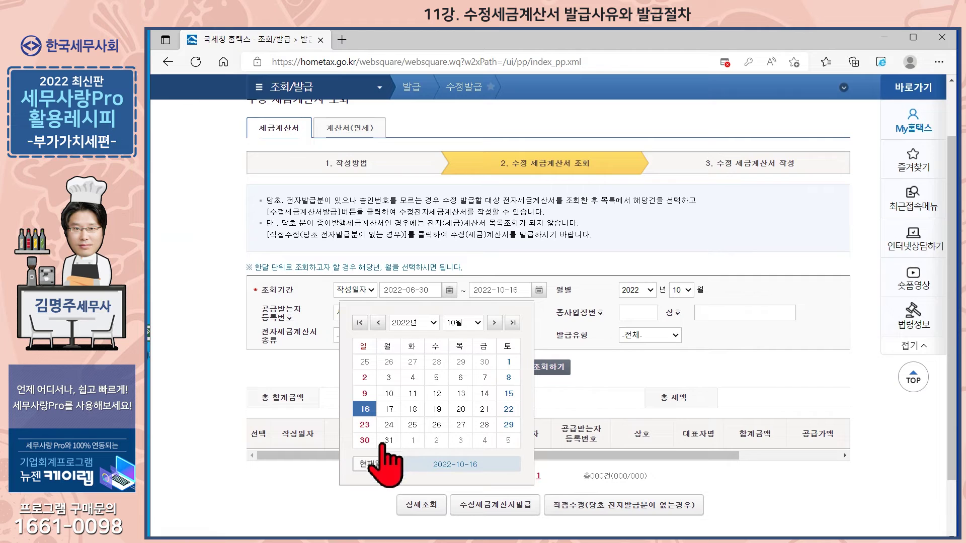
pyautogui.click(460, 322)
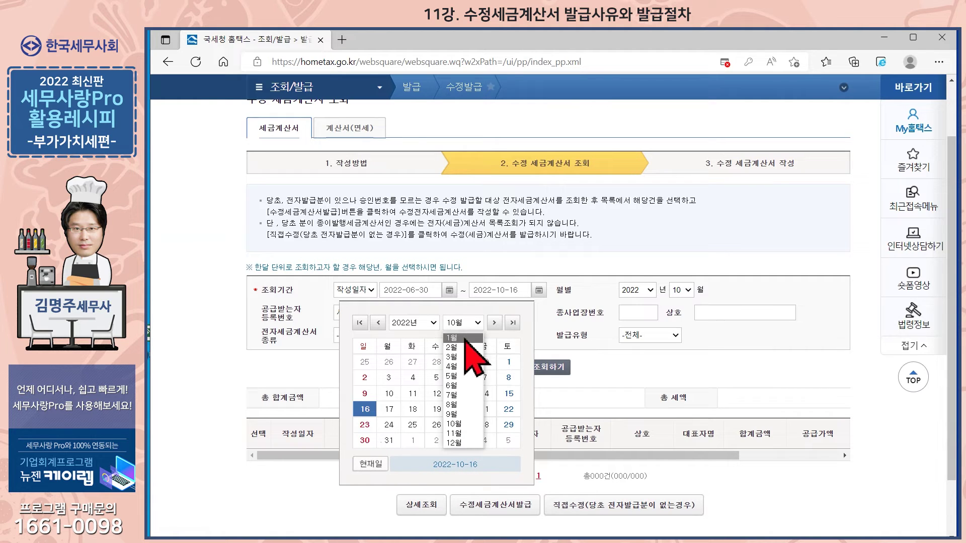
pyautogui.click(464, 388)
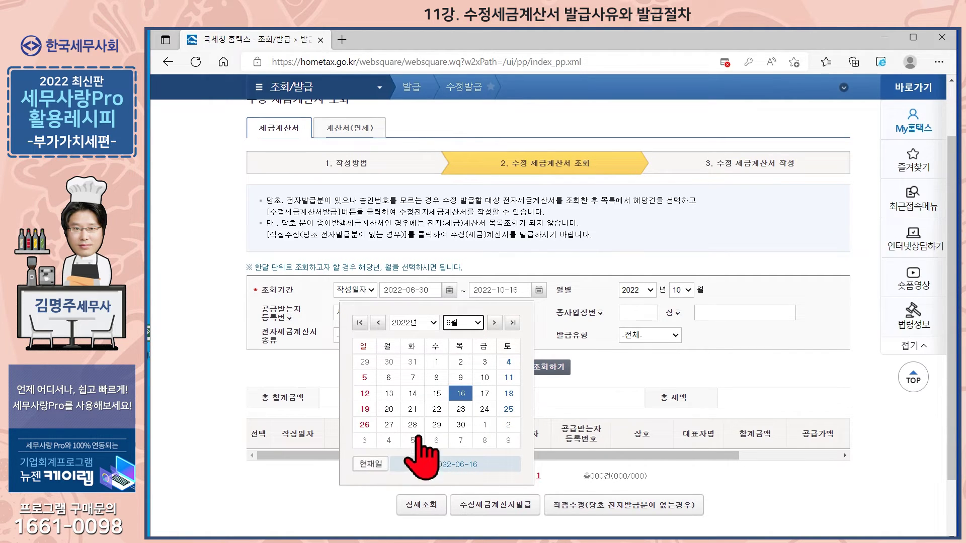
pyautogui.click(460, 425)
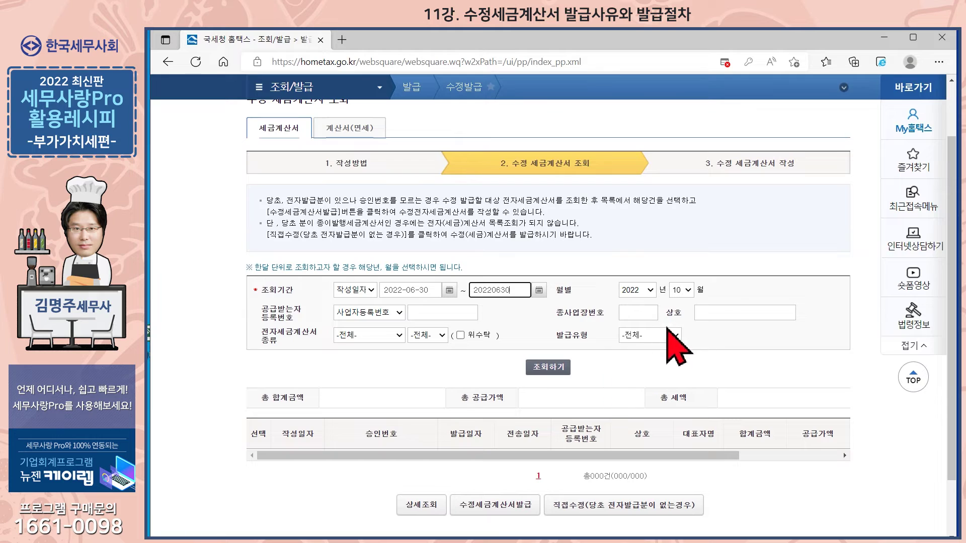
# Enter 한백 as the trade name (상호) and run the tax invoice lookup
pyautogui.click(729, 313)
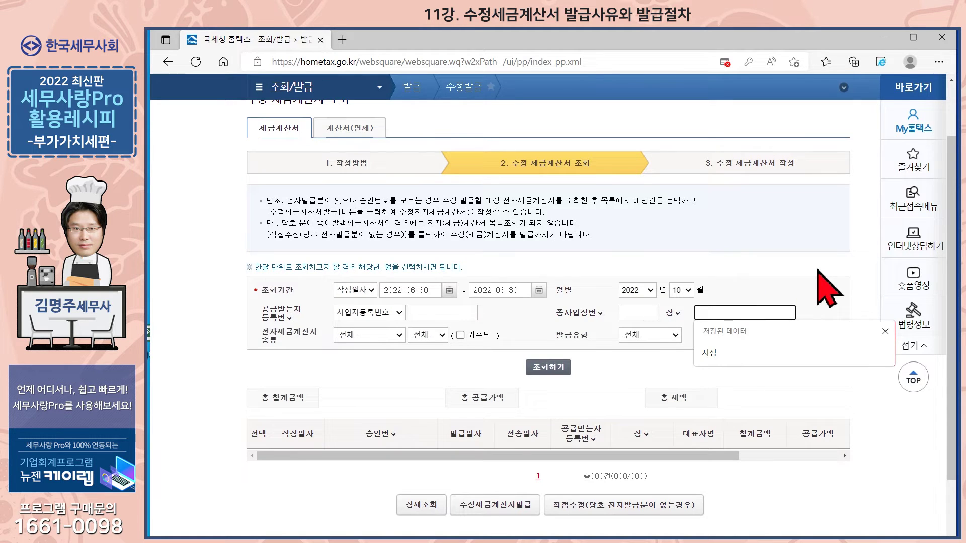
pyautogui.write('핸')
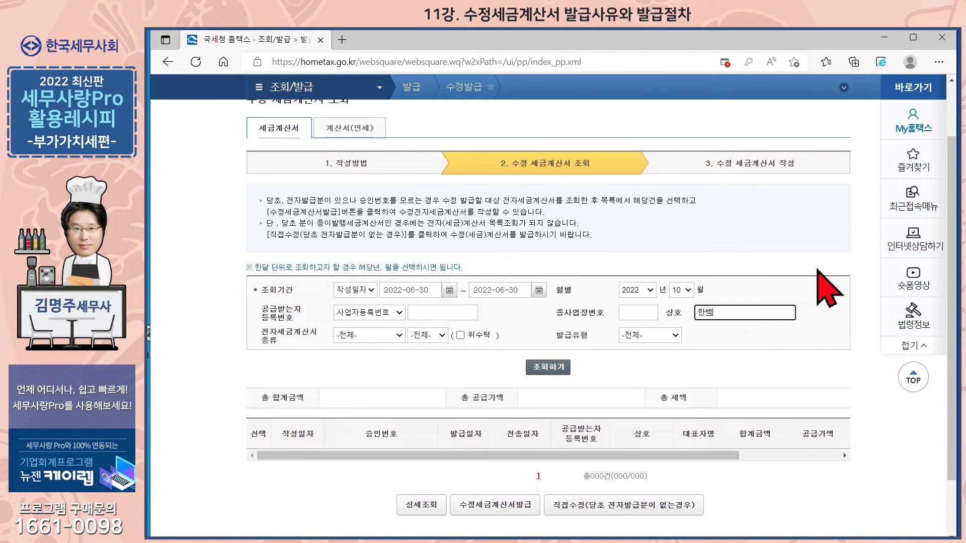
pyautogui.write('백')
pyautogui.click(547, 368)
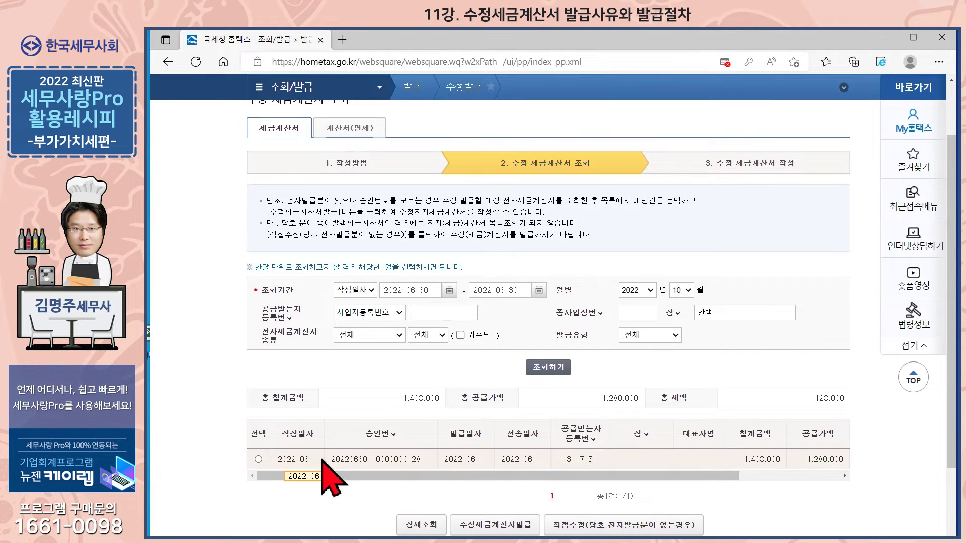
# Select the listed invoice for amended issuance and choose 기재사항 착오 정정 등 (correction of entry errors) as the reason
pyautogui.scroll(-2, 311, 425)
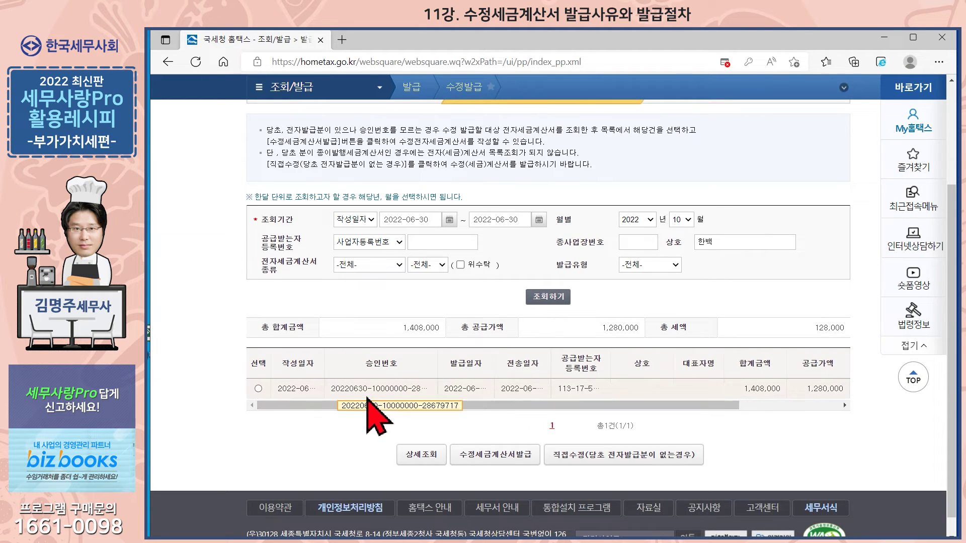
pyautogui.click(258, 389)
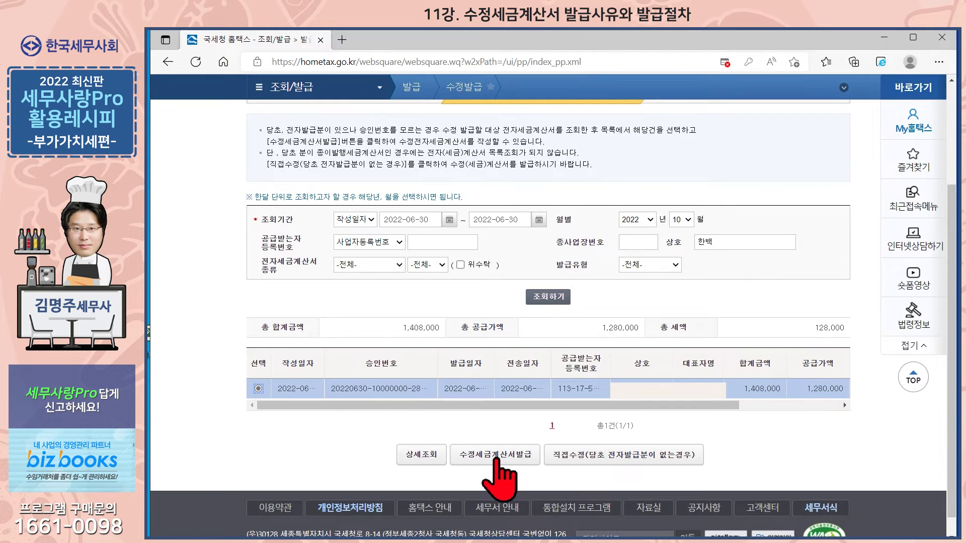
pyautogui.click(494, 454)
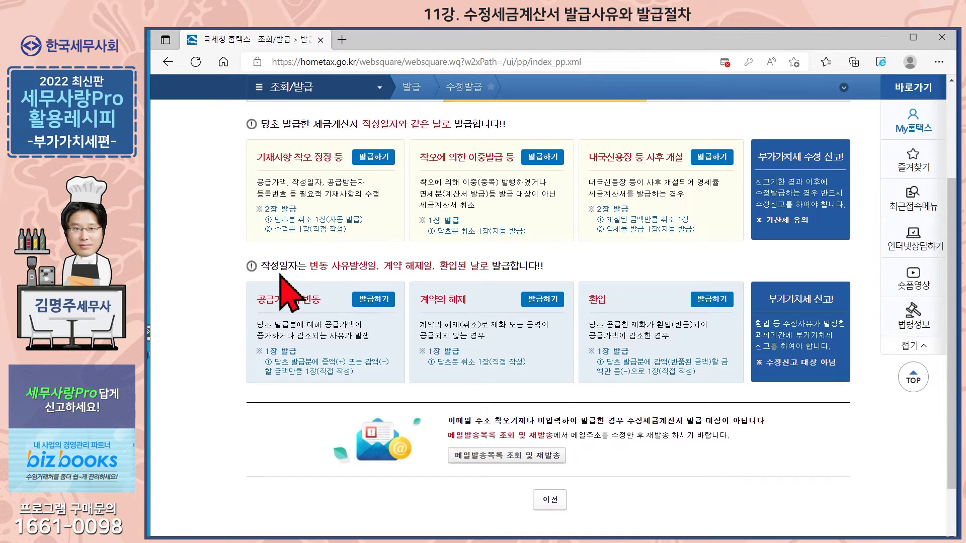
pyautogui.scroll(1, 302, 282)
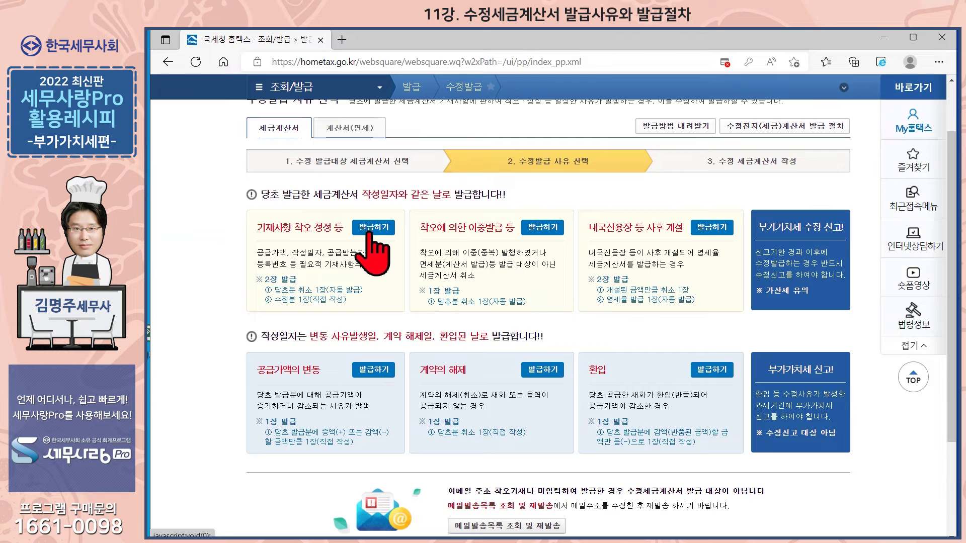
pyautogui.click(373, 231)
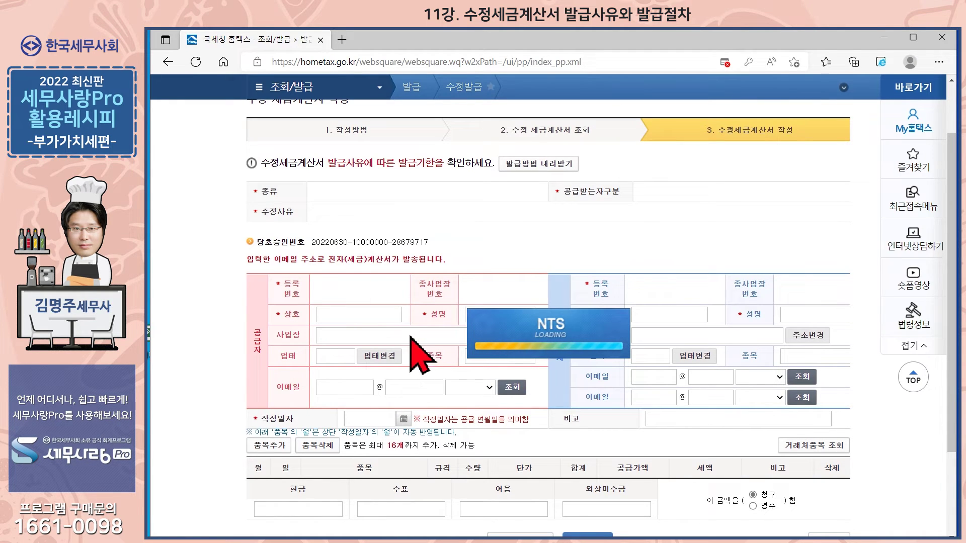
# Examine the cancellation of the original invoice and the newly written invoice in the form, and return to the amendment reason selection
pyautogui.scroll(-3, 418, 302)
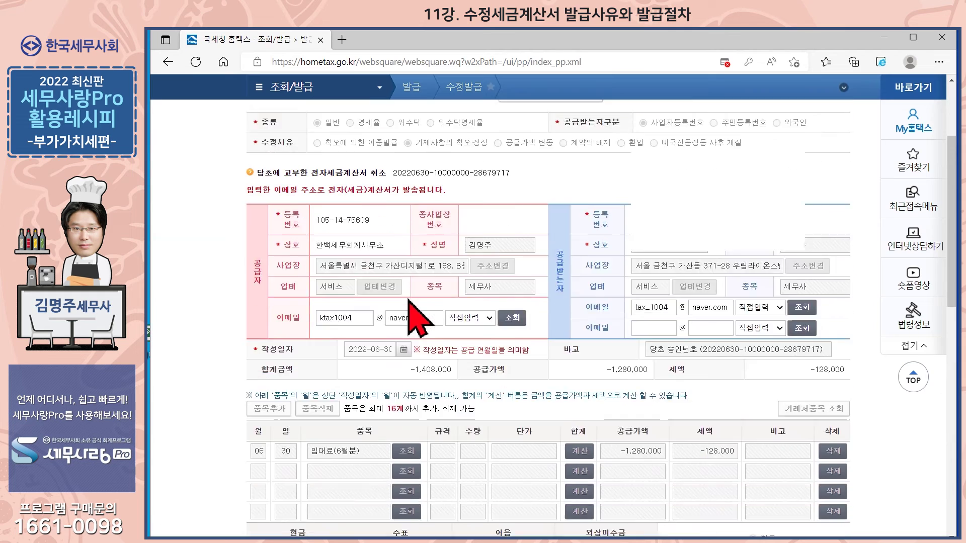
pyautogui.scroll(-1, 621, 387)
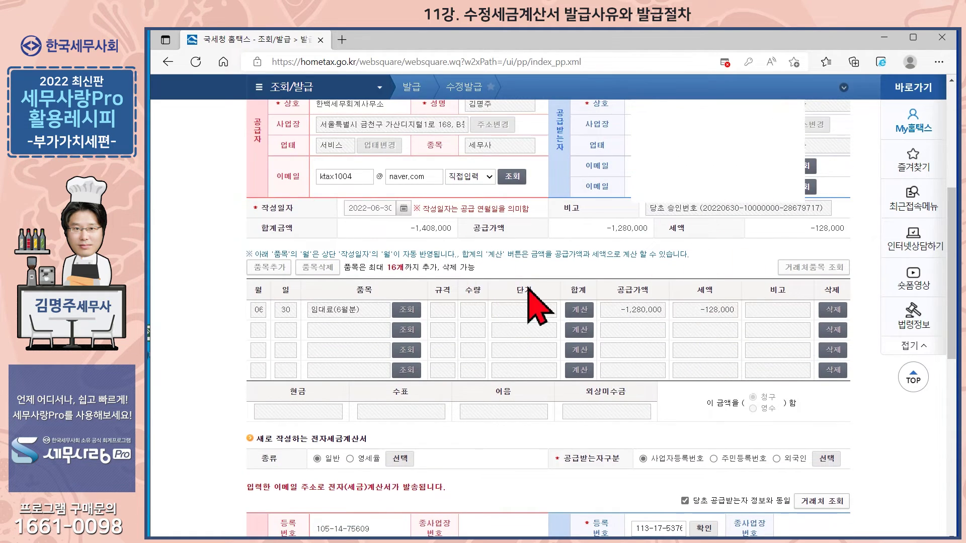
pyautogui.scroll(-3, 469, 237)
pyautogui.scroll(3, 478, 294)
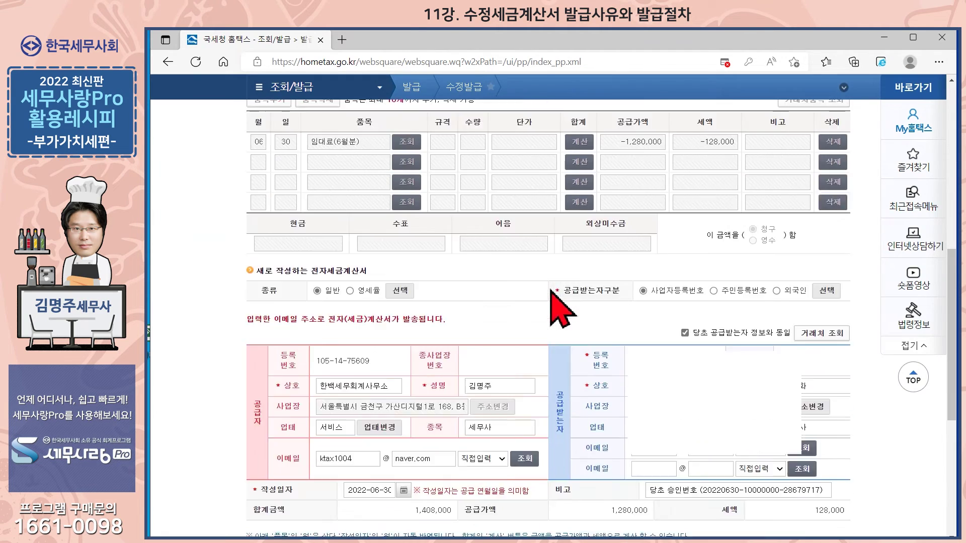
pyautogui.scroll(-3, 567, 302)
pyautogui.scroll(-2, 322, 372)
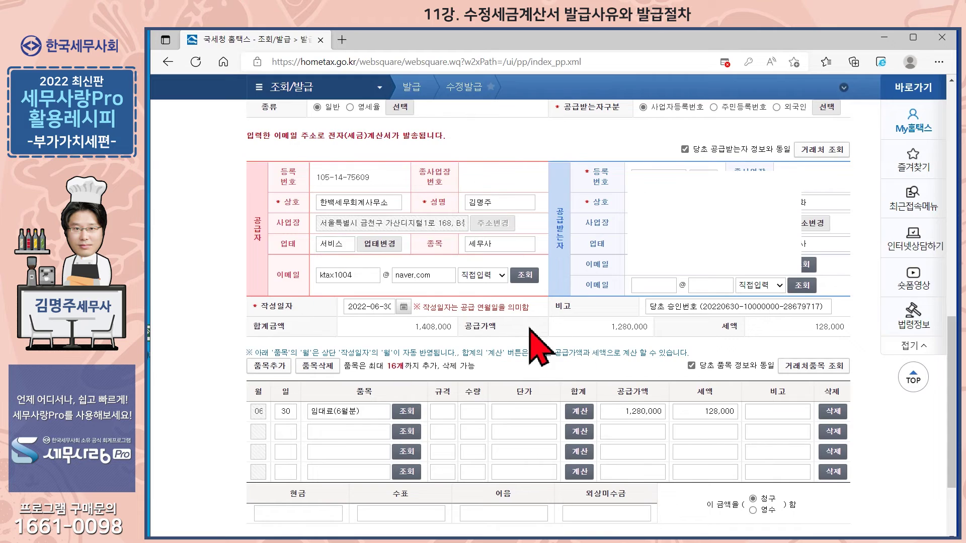
pyautogui.scroll(-3, 460, 319)
pyautogui.scroll(6, 461, 321)
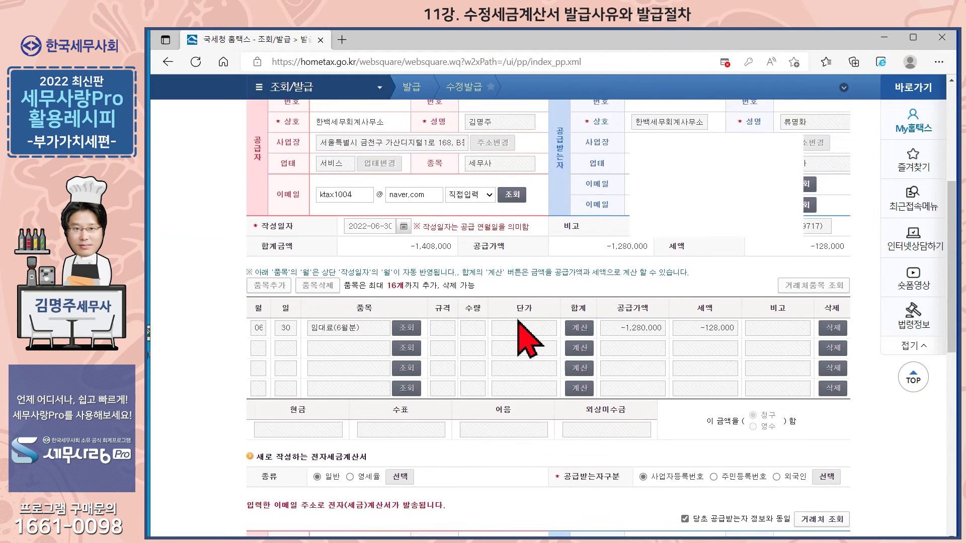
pyautogui.click(167, 61)
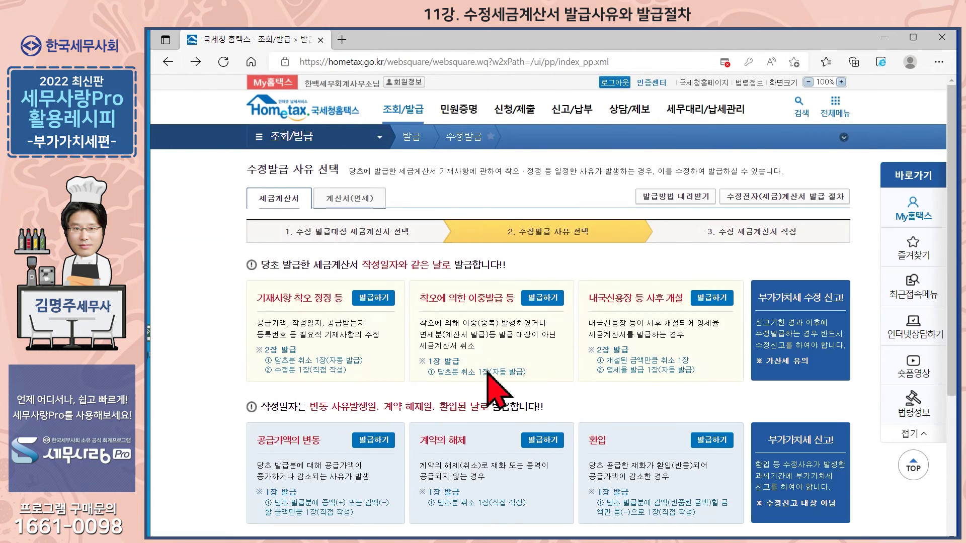
pyautogui.scroll(-1, 378, 317)
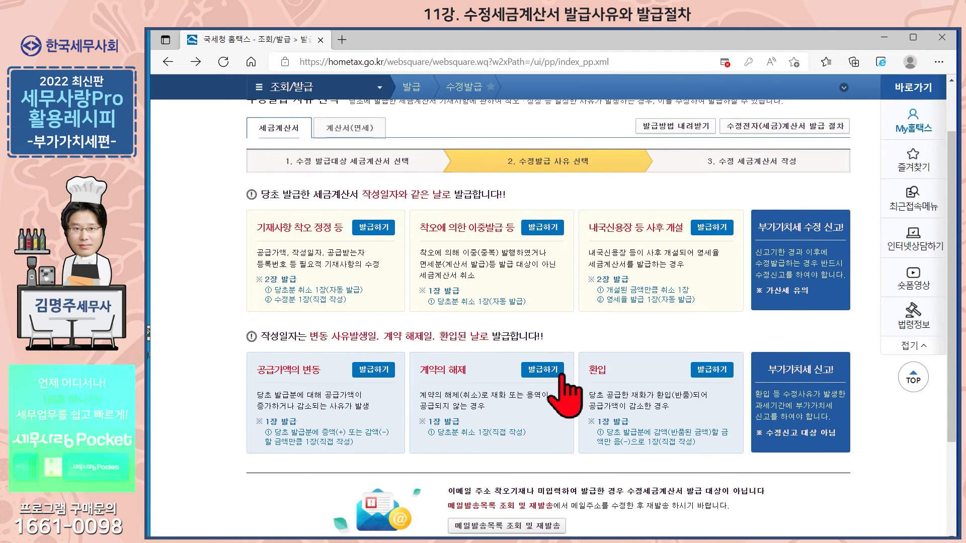
# Open the amended invoice form for 계약의 해제 (contract cancellation), accepting the notice, examine its entries, and return to the amendment reason selection
pyautogui.click(546, 375)
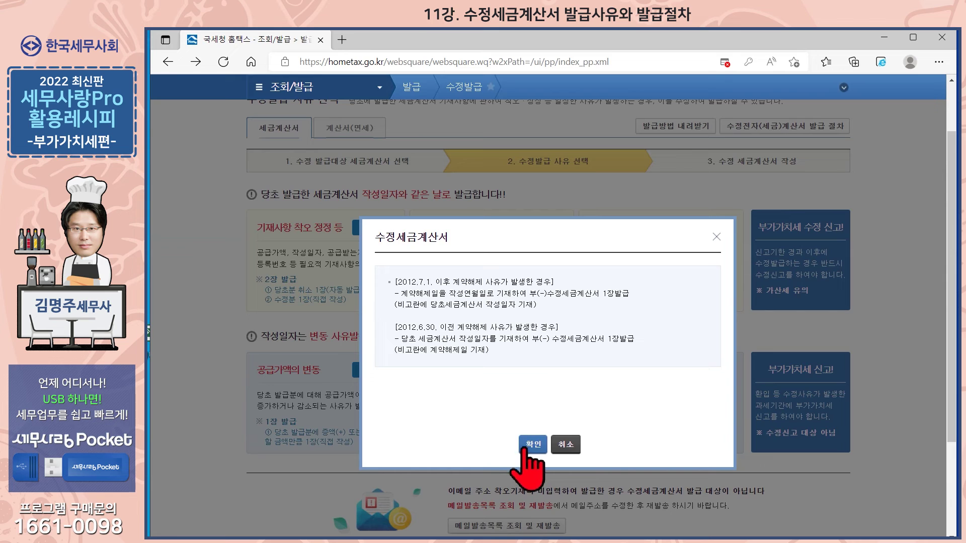
pyautogui.click(533, 444)
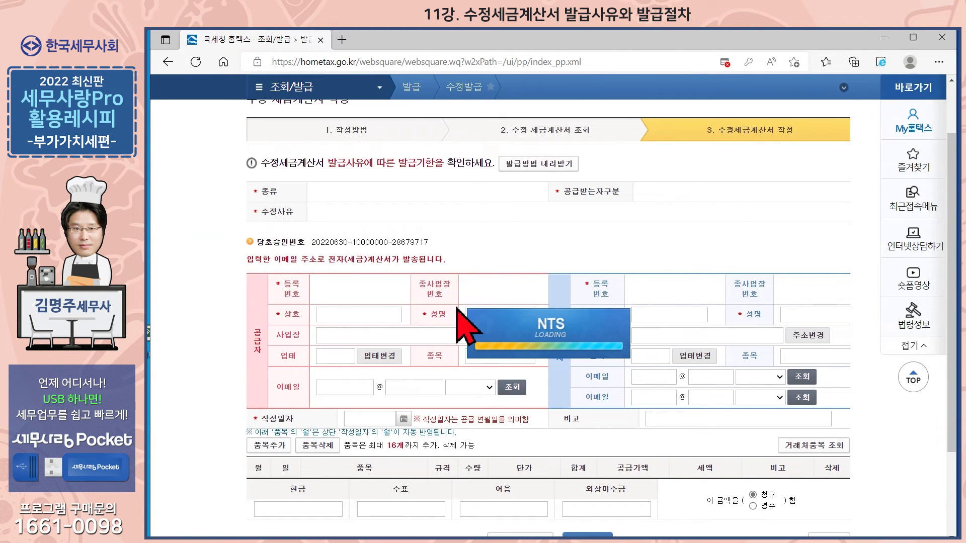
pyautogui.scroll(-2, 468, 326)
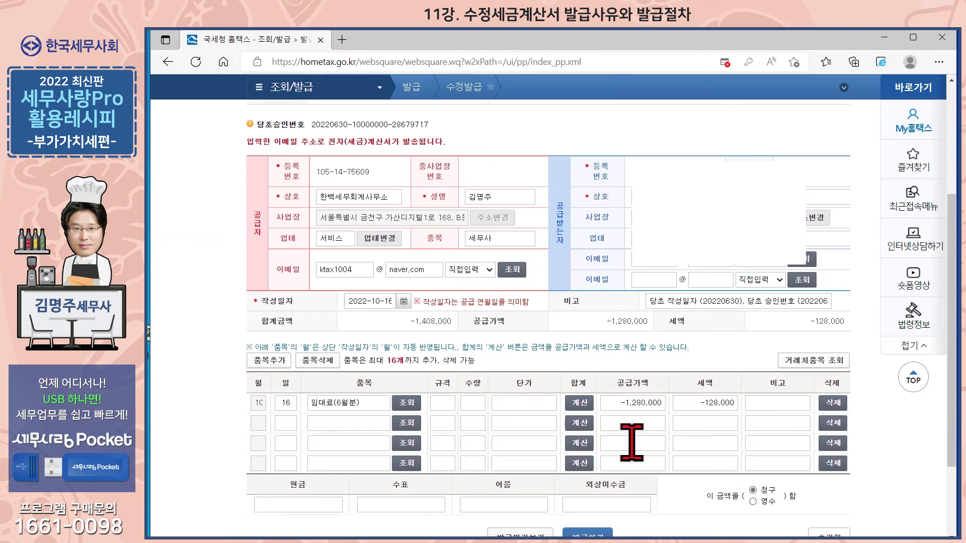
pyautogui.scroll(-2, 487, 302)
pyautogui.scroll(4, 281, 222)
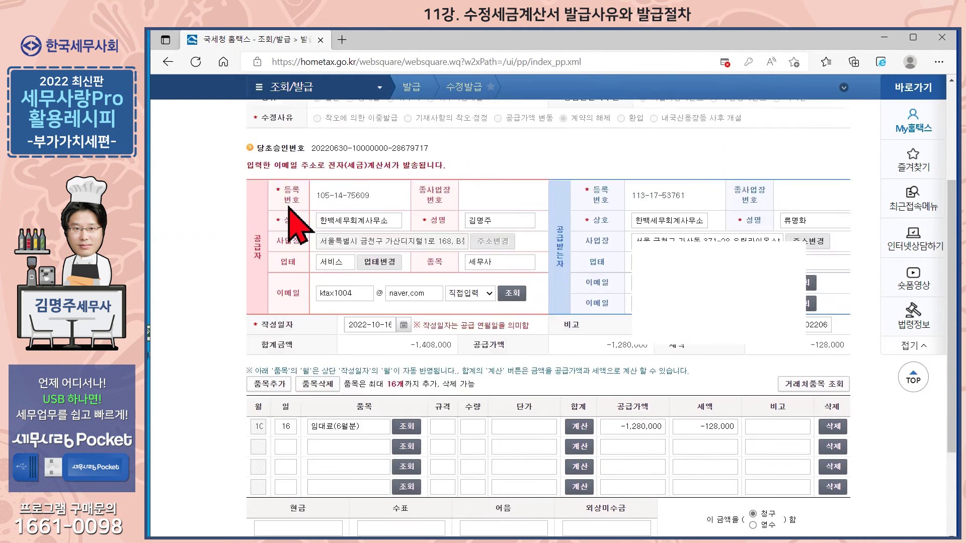
pyautogui.scroll(-5, 496, 312)
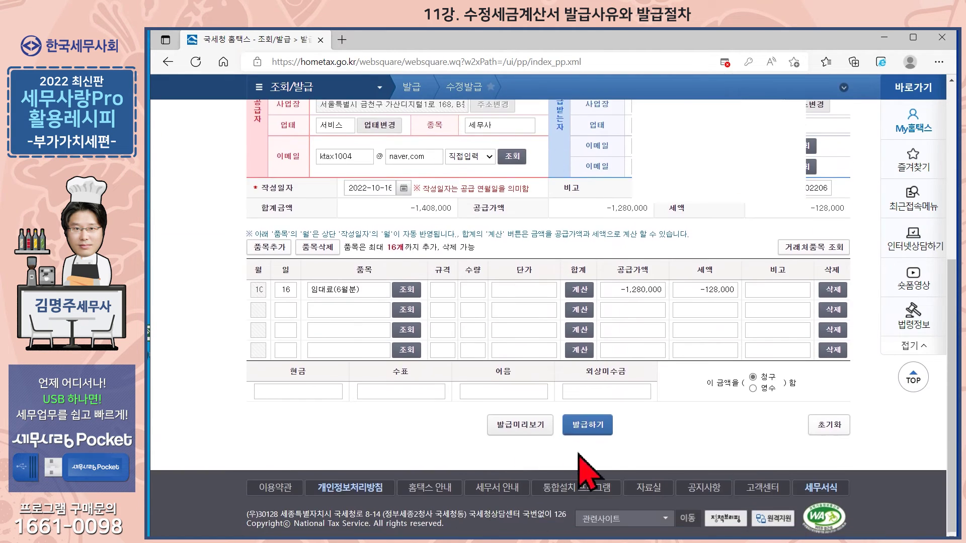
pyautogui.scroll(5, 247, 162)
pyautogui.click(168, 61)
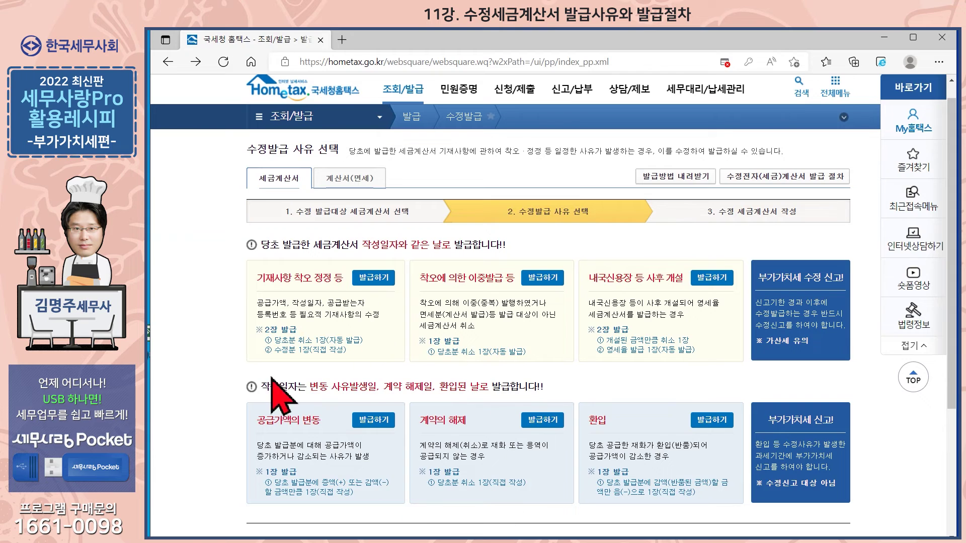
# Open the monthly/quarterly electronic tax invoice list lookup (월/분기별 목록조회)
pyautogui.scroll(-4, 363, 323)
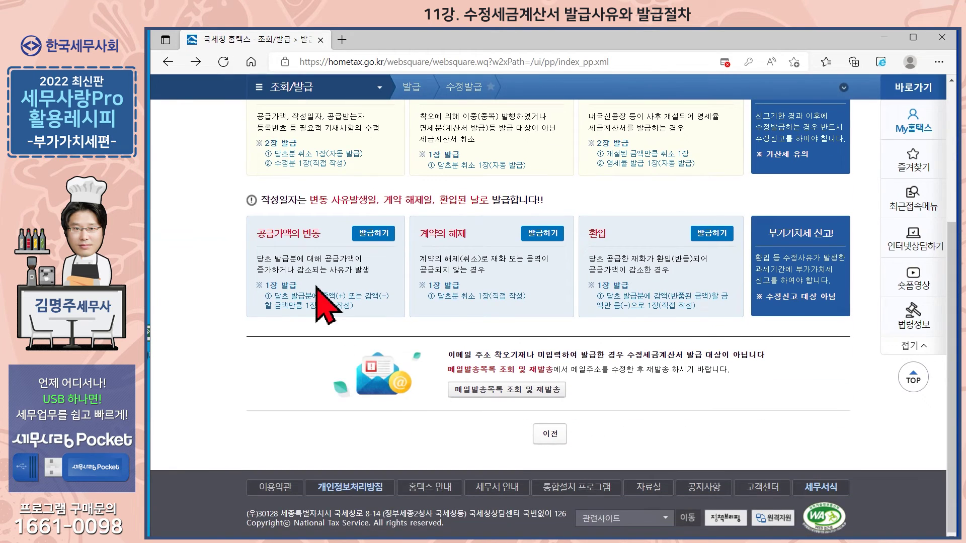
pyautogui.scroll(3, 322, 297)
pyautogui.scroll(1, 320, 290)
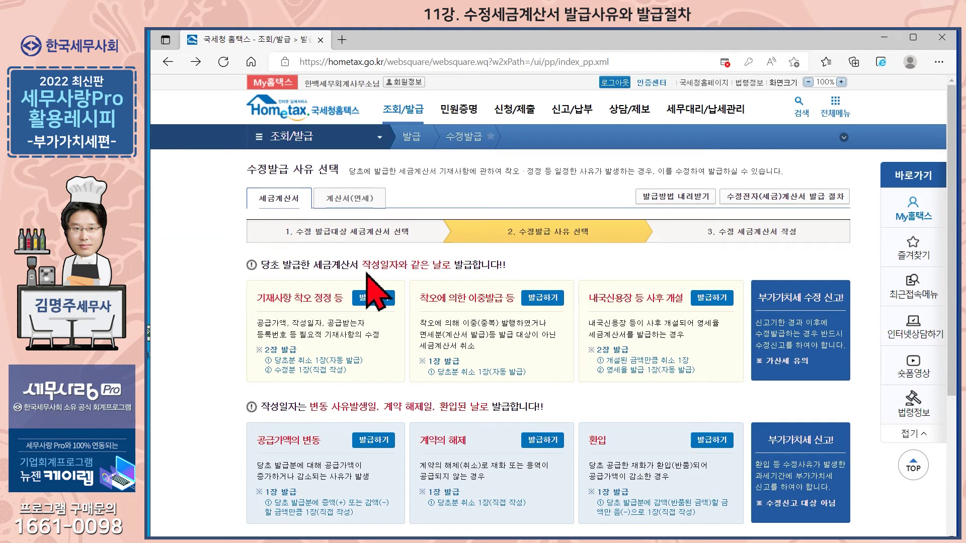
pyautogui.moveTo(387, 111)
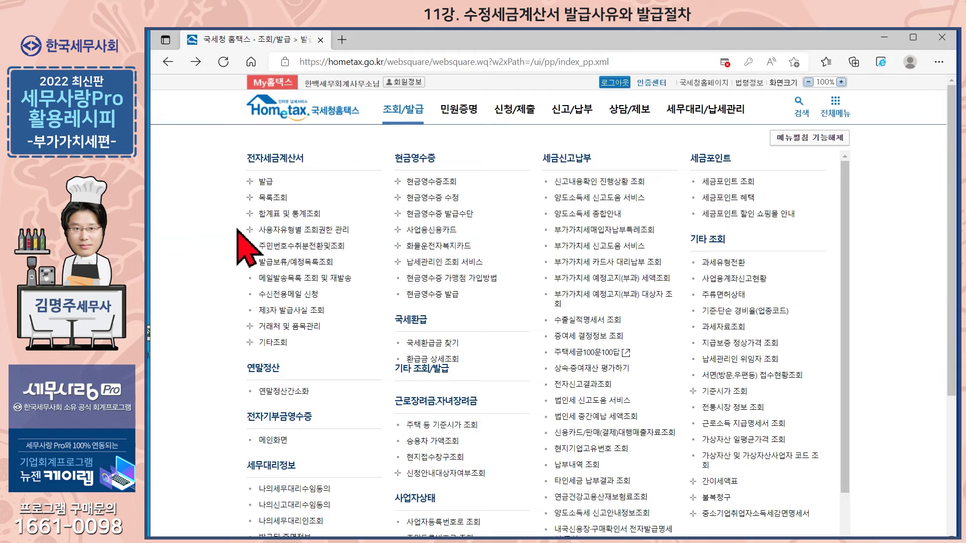
pyautogui.click(263, 182)
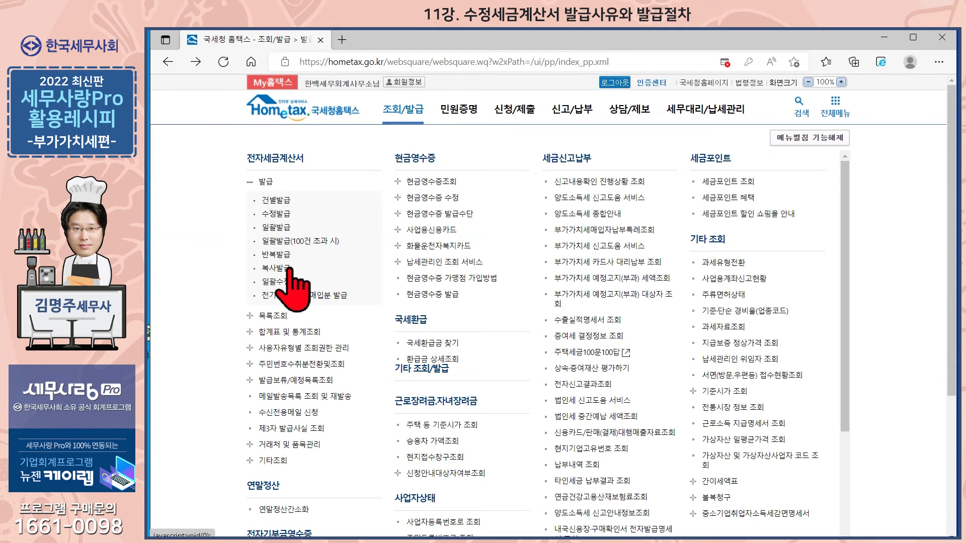
pyautogui.click(269, 315)
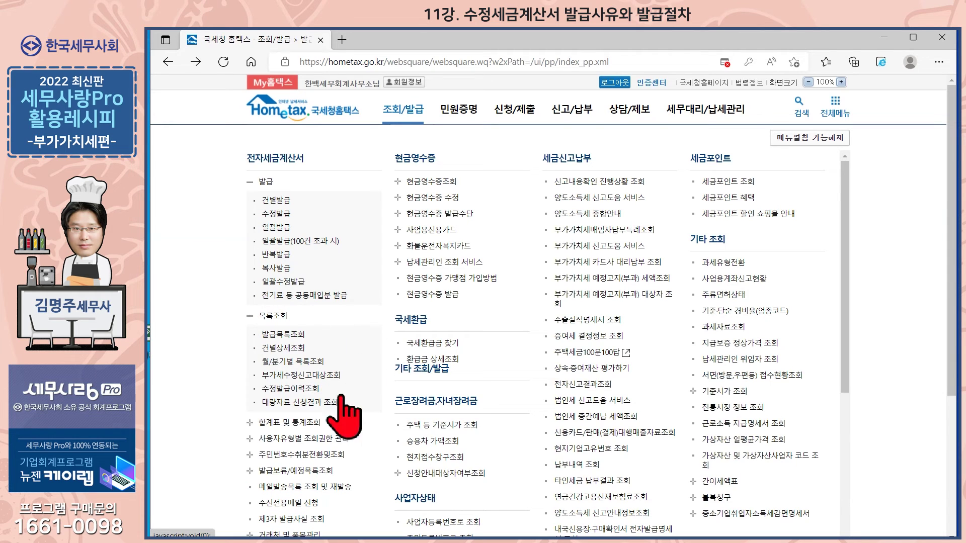
pyautogui.click(279, 363)
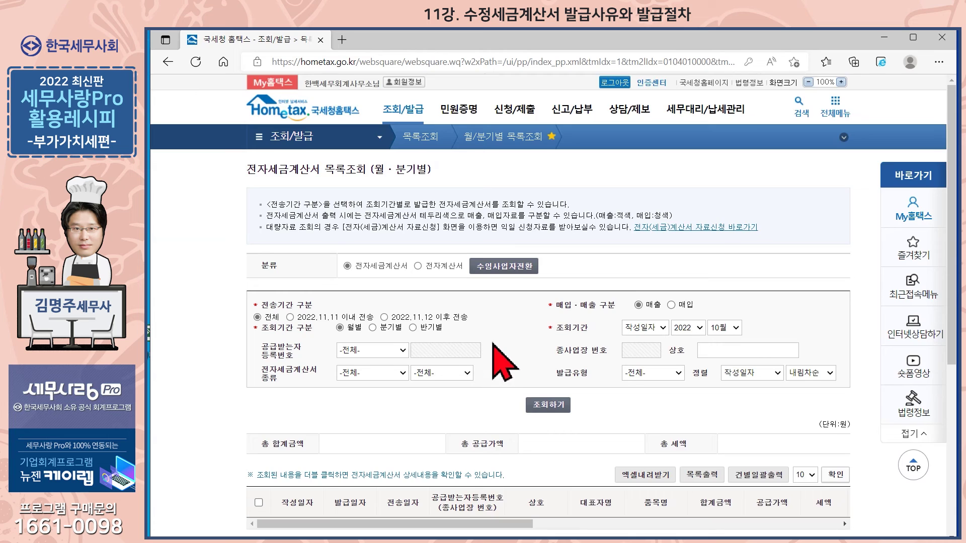
# Open the client business switch (수임사업자전환) for the invoice list and switch to the tax agent (세무대리인 전환)
pyautogui.scroll(-1, 492, 342)
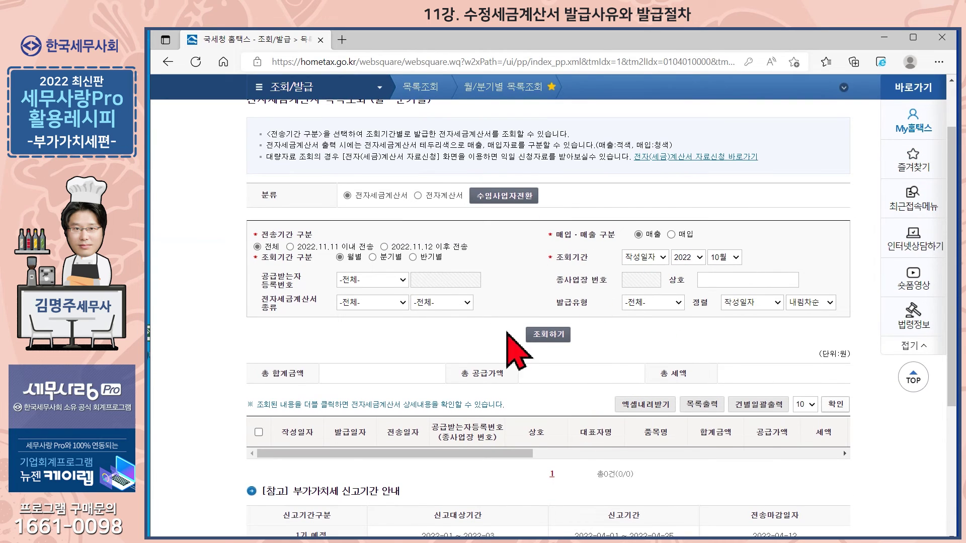
pyautogui.scroll(-1, 448, 332)
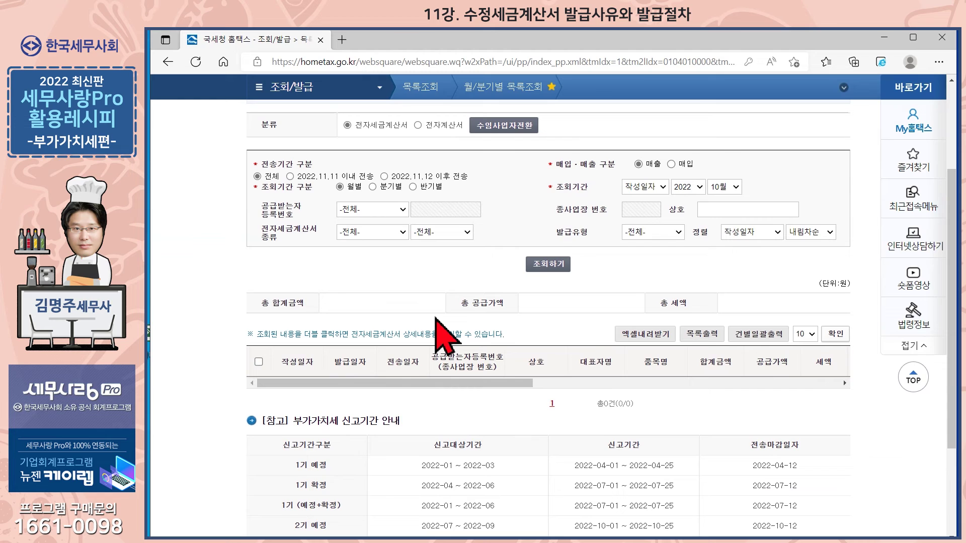
pyautogui.scroll(2, 459, 251)
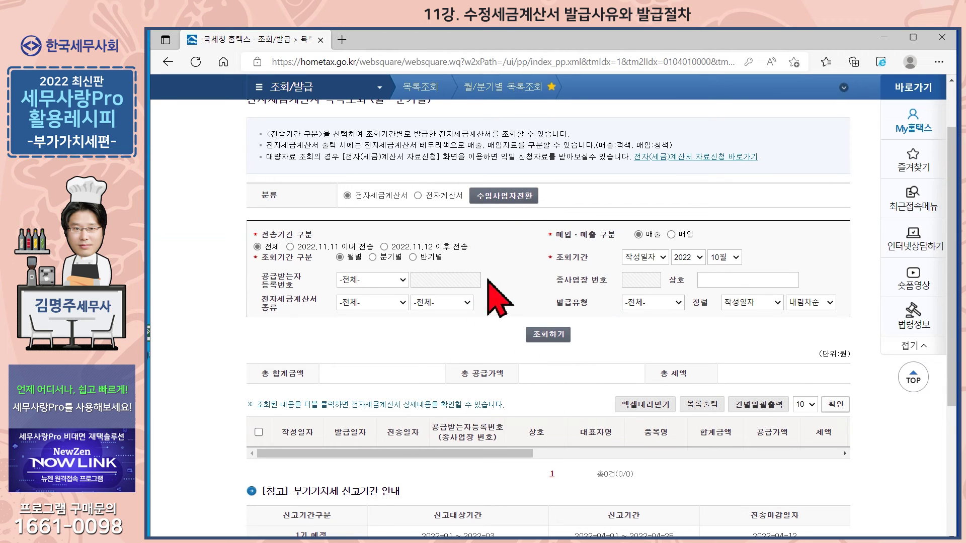
pyautogui.click(495, 197)
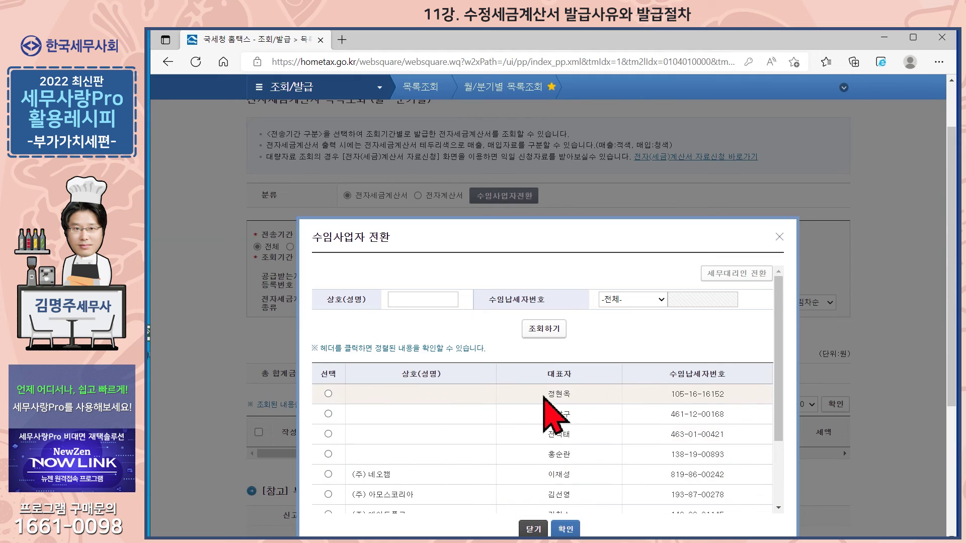
pyautogui.click(762, 272)
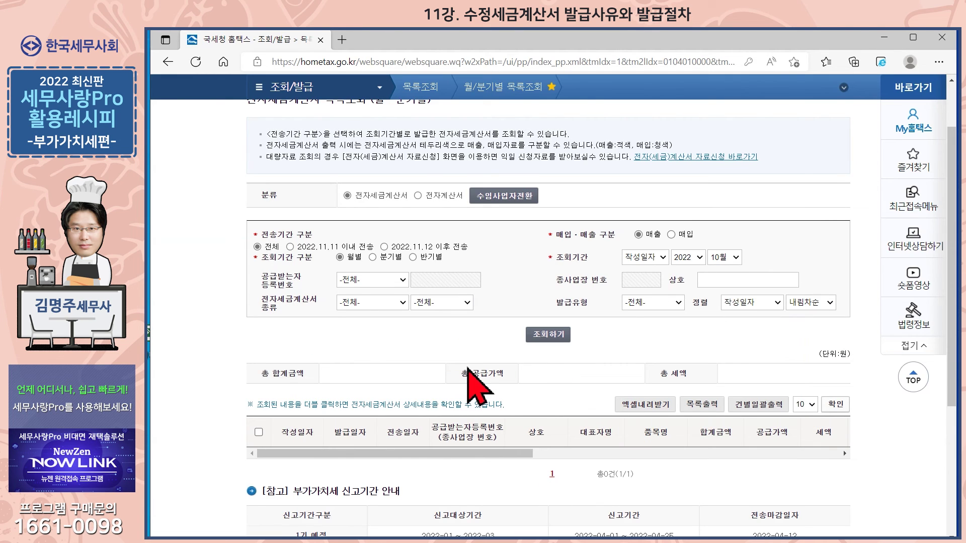
# Bring up the summary and statistics lookups (합계표 및 통계조회) for electronic tax invoices (전자세금계산서)
pyautogui.scroll(2, 470, 370)
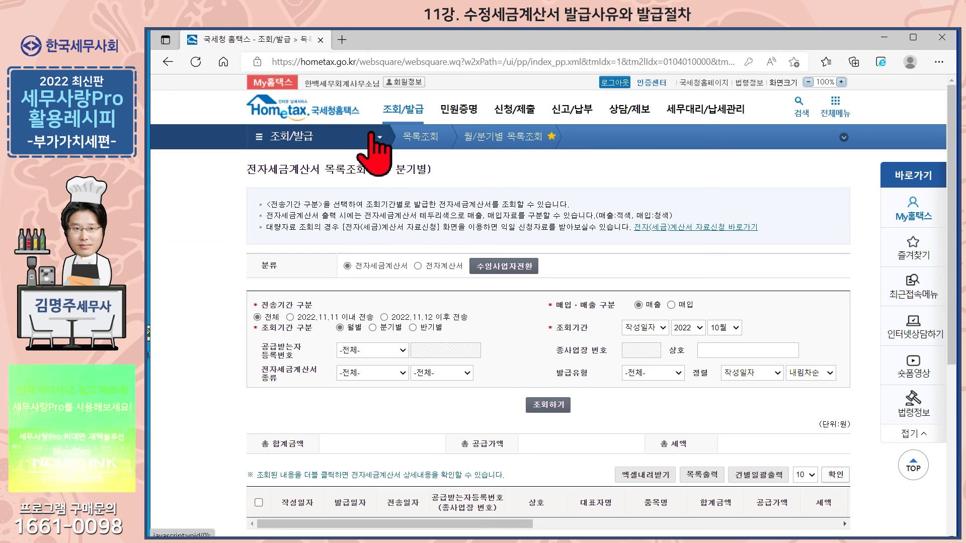
pyautogui.click(379, 136)
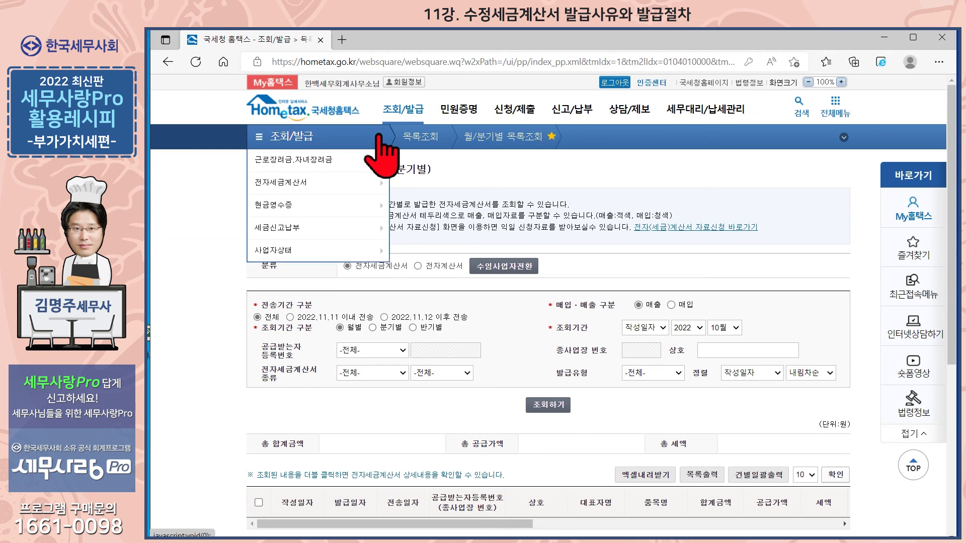
pyautogui.click(364, 187)
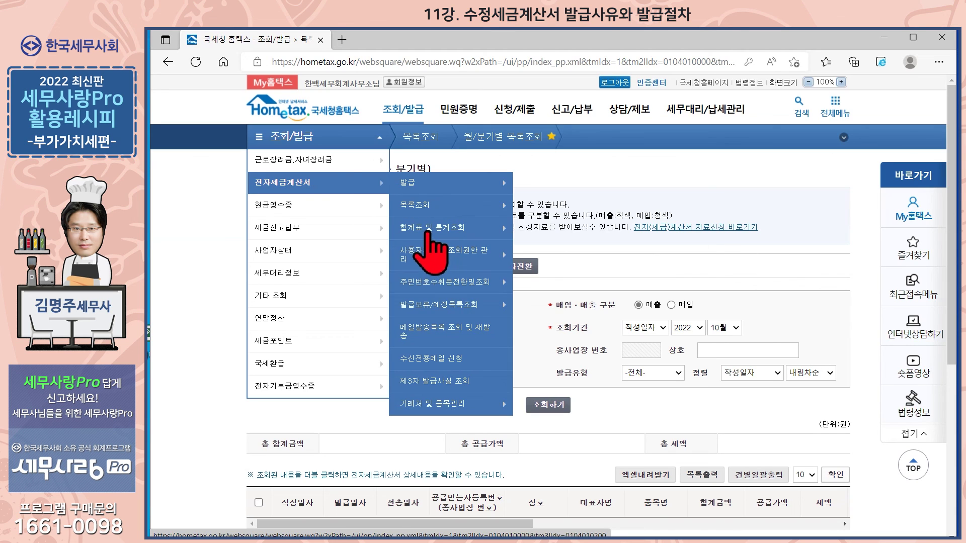
pyautogui.moveTo(437, 229)
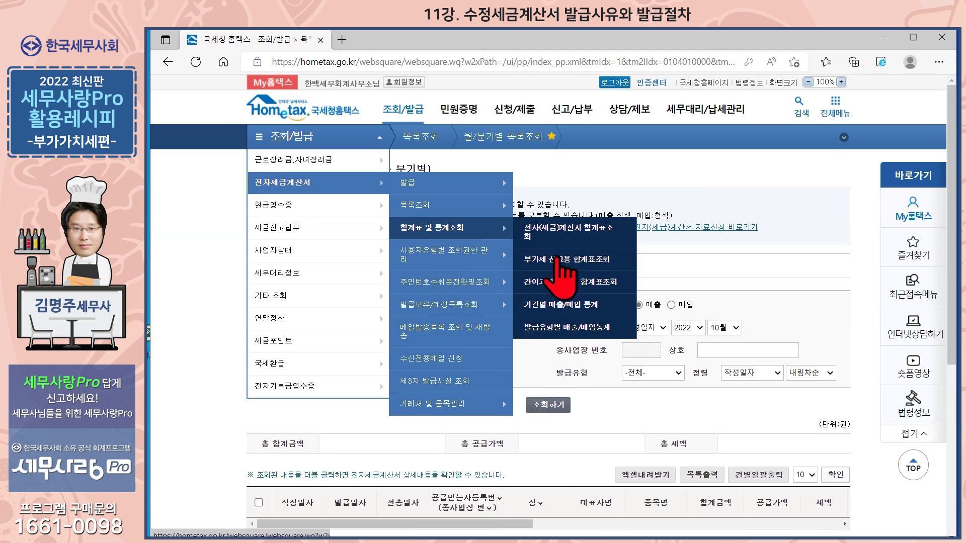